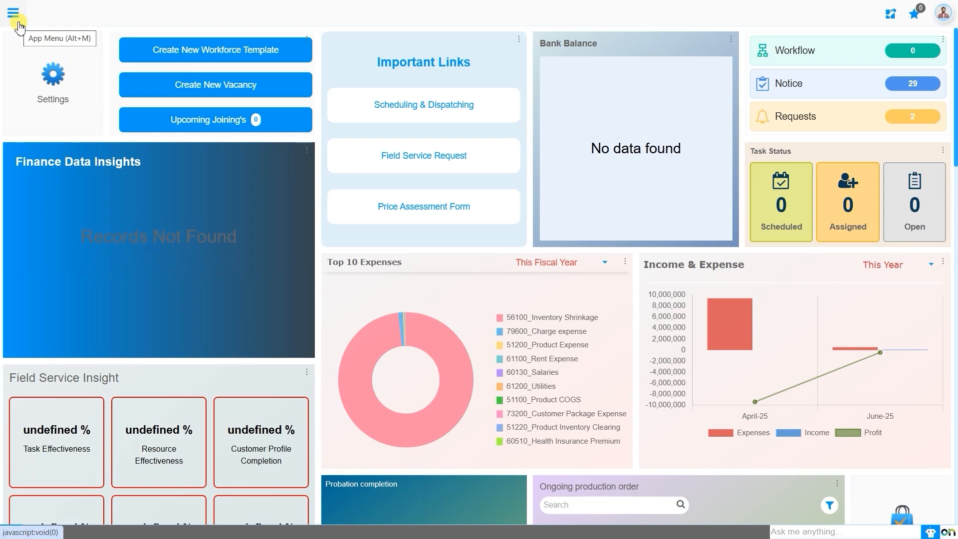
left_click(13, 13)
type("mate")
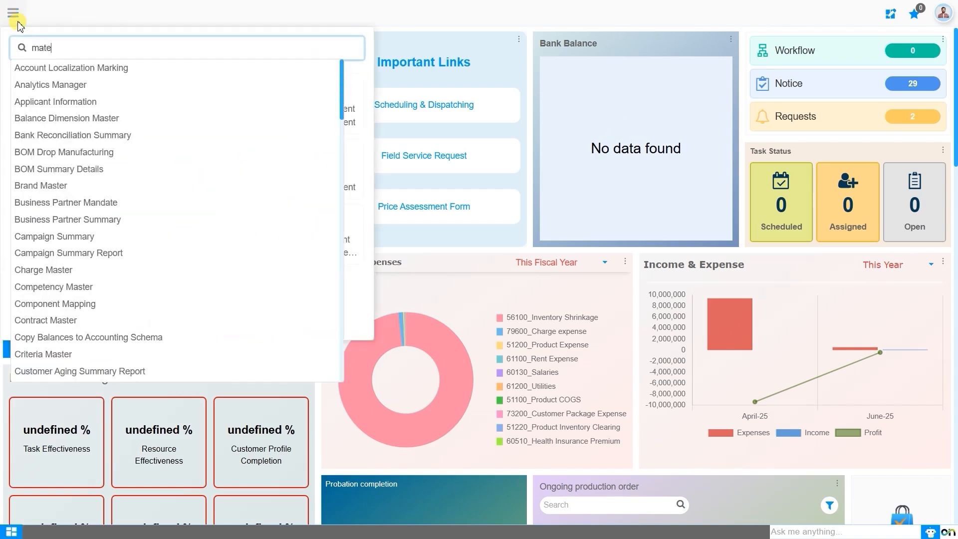
type("r")
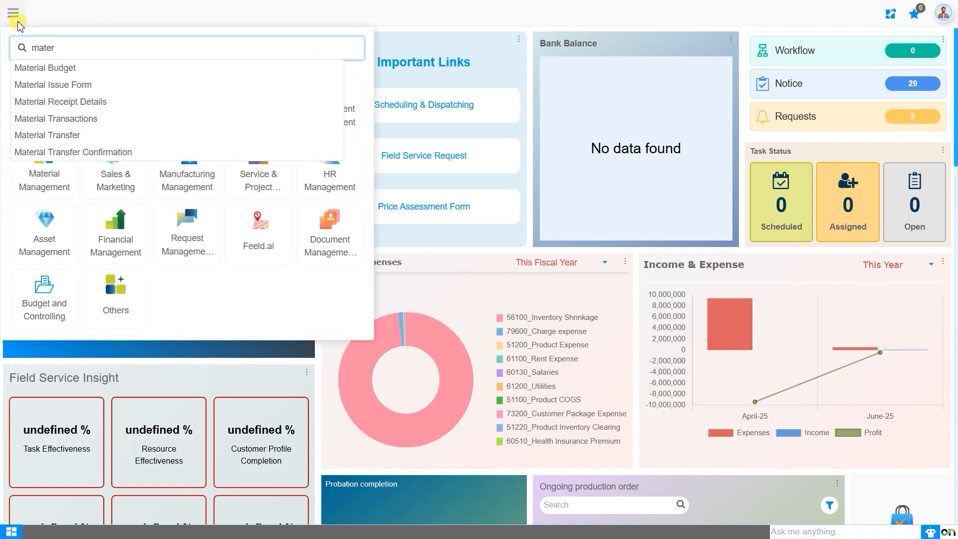
left_click(122, 140)
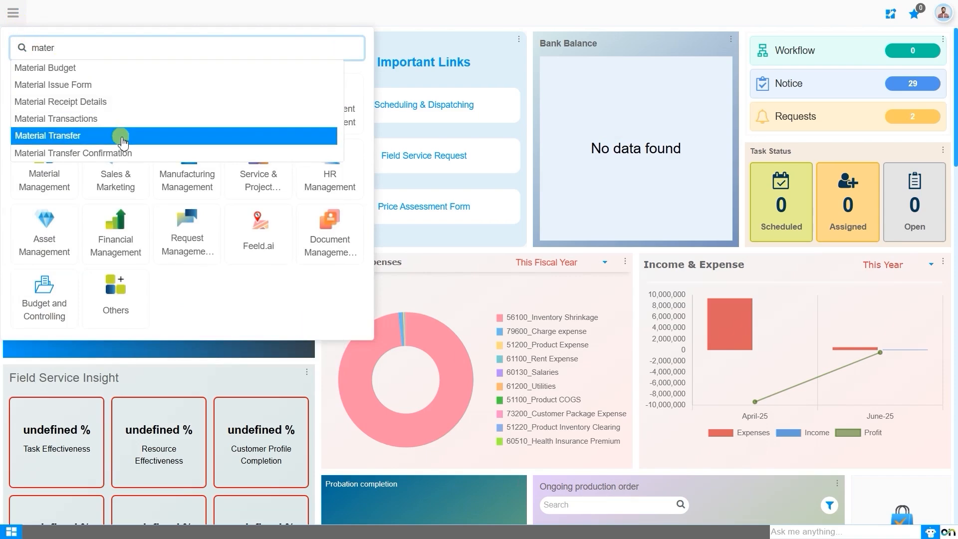
key("BackSpace")
key("BackSpace")
key("BackSpace")
key("BackSpace")
key("BackSpace")
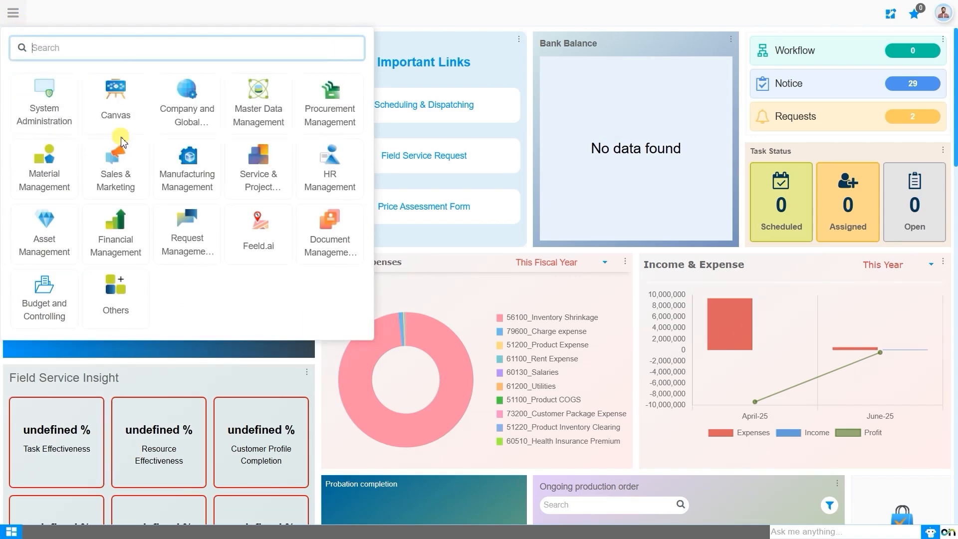
Open Material Transfer from the storage operations of Material Management
left_click(48, 173)
left_click(308, 15)
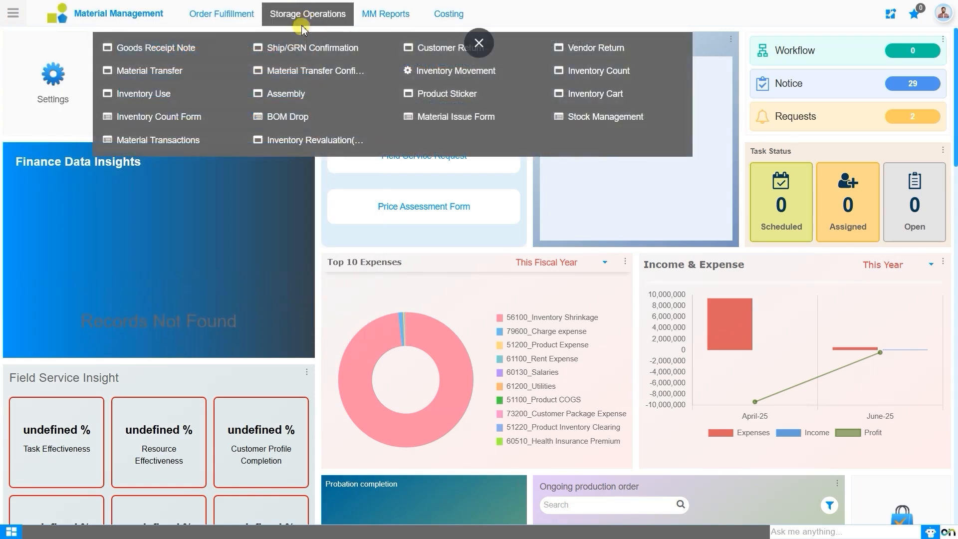
left_click(172, 75)
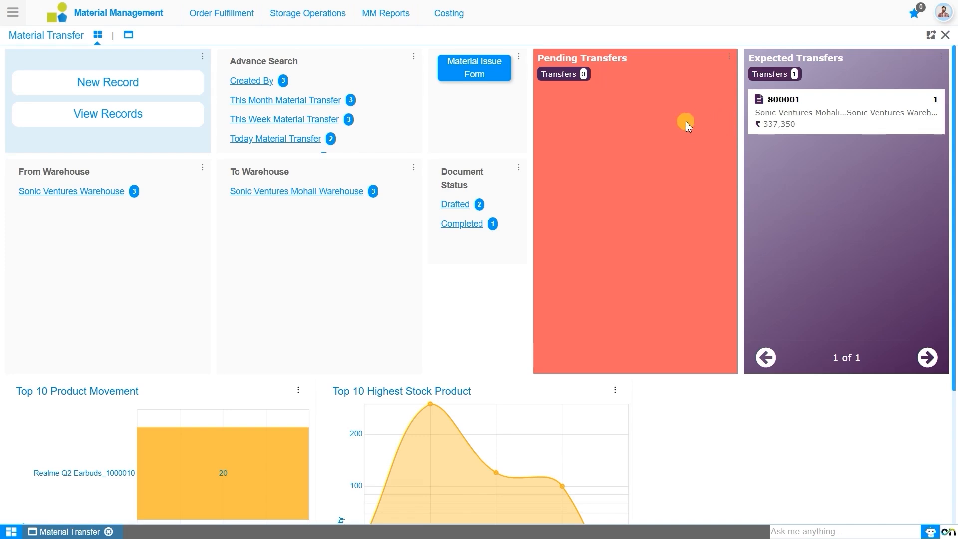
Examine the expected transfer's Redmi Note 10 line and the dashboard's product movement and highest stock charts
left_click(785, 103)
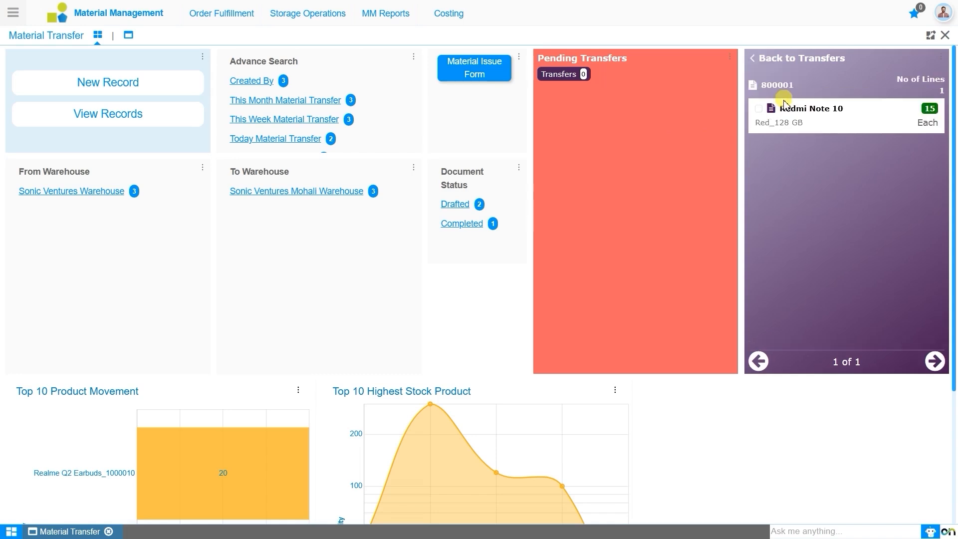
left_click(760, 109)
left_click(922, 64)
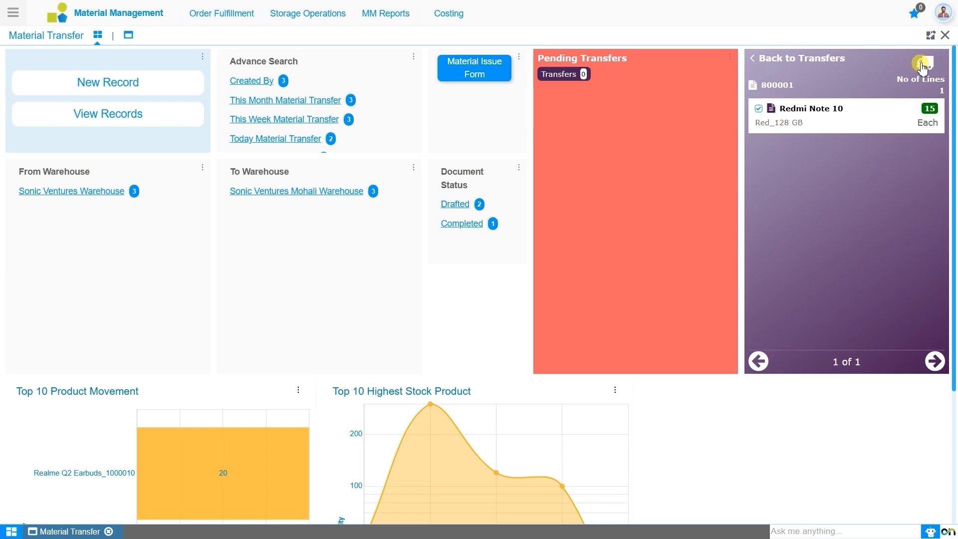
left_click(755, 61)
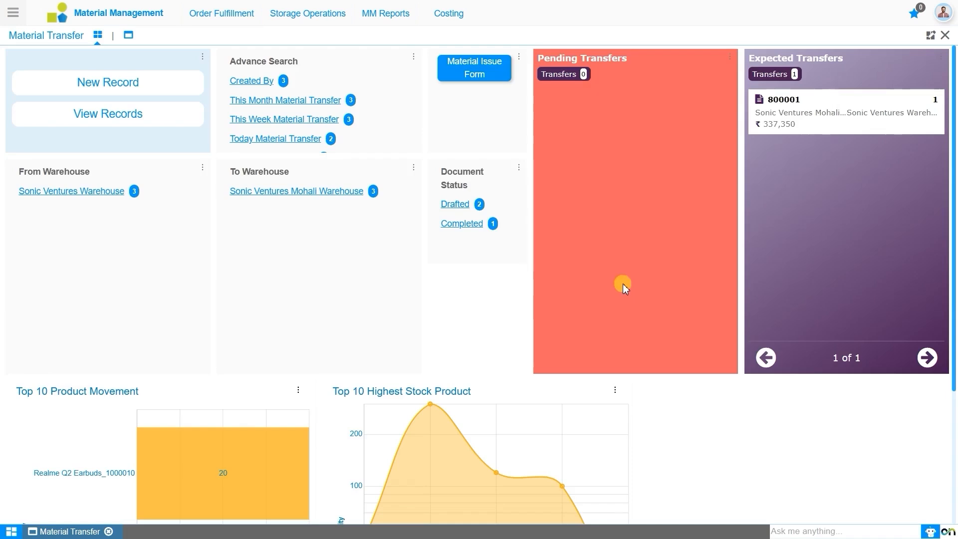
scroll(624, 287, "down", 3)
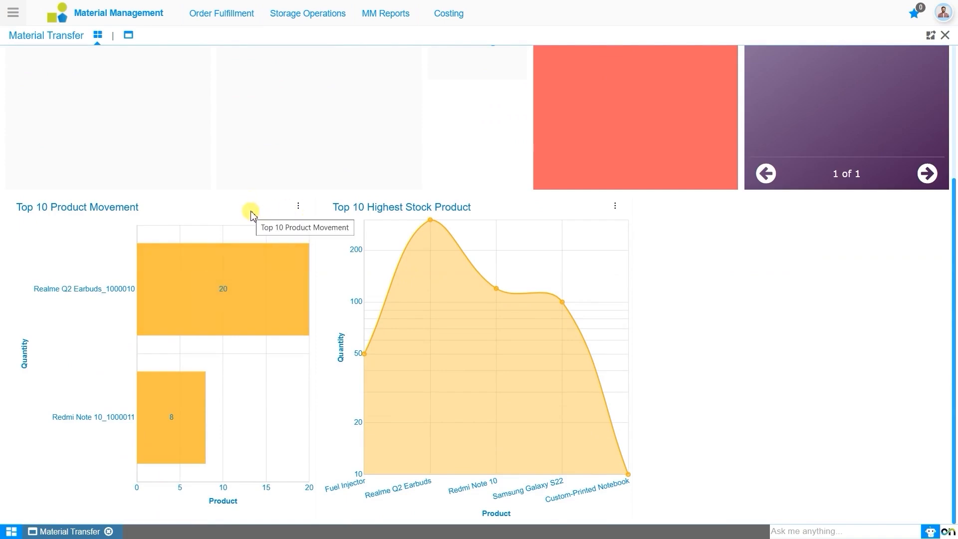
mouse_move(174, 433)
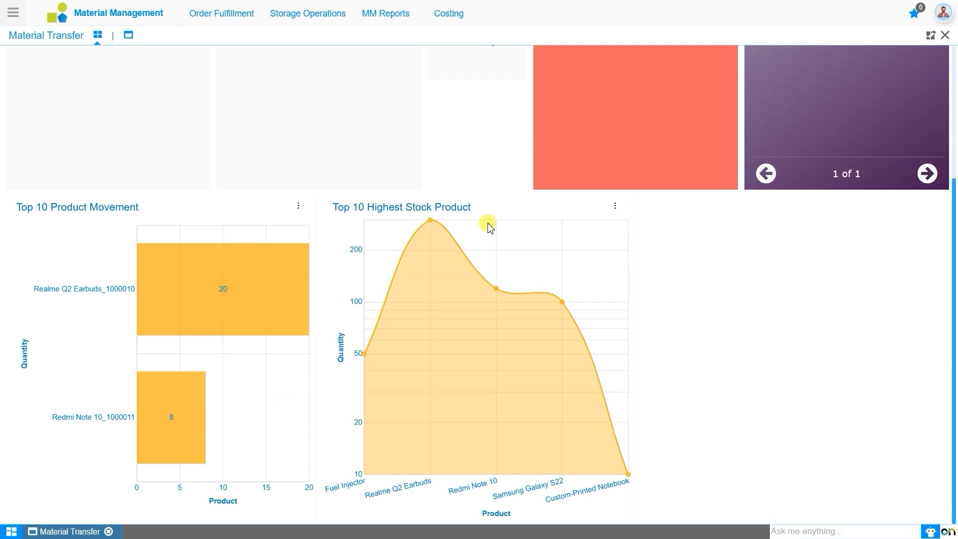
scroll(486, 222, "up", 4)
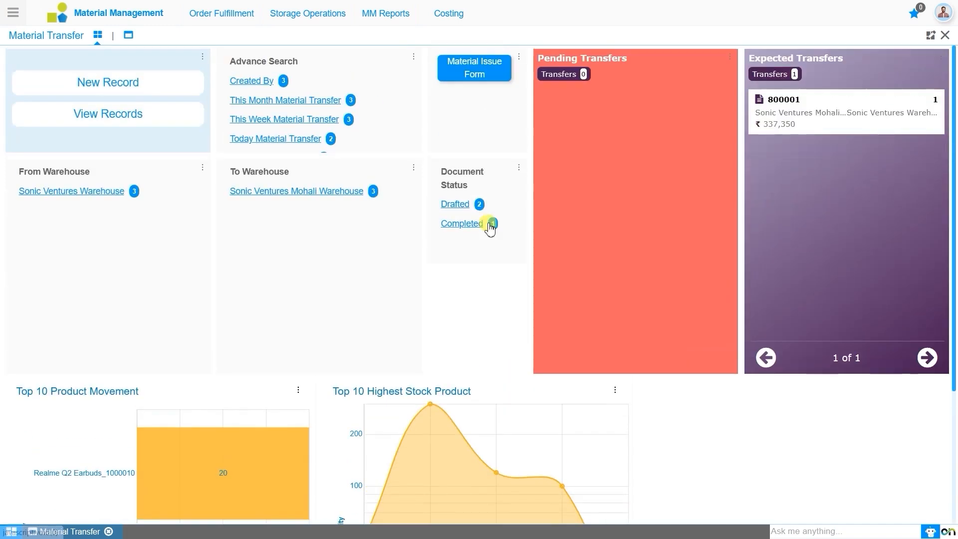
Start a new material transfer record with the document type Material Movement
left_click(159, 98)
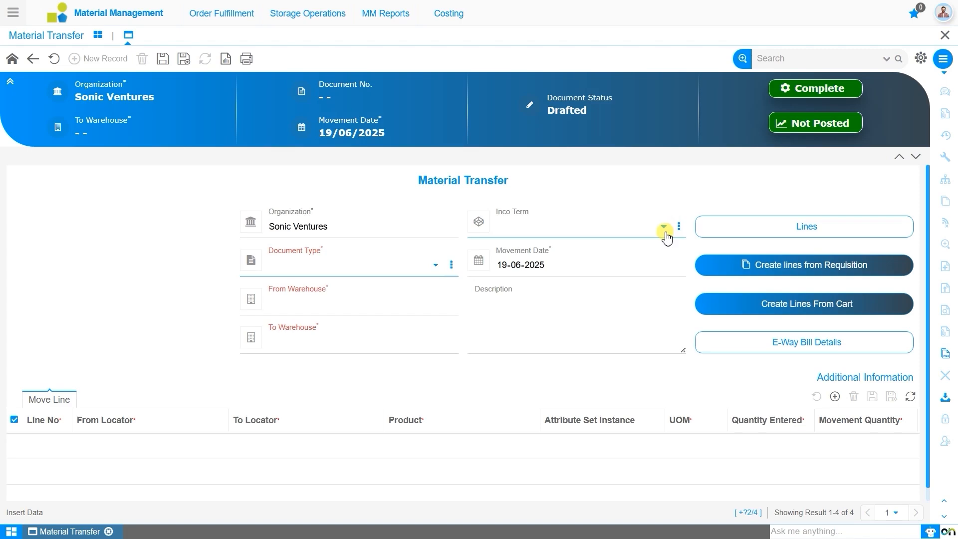
left_click(388, 272)
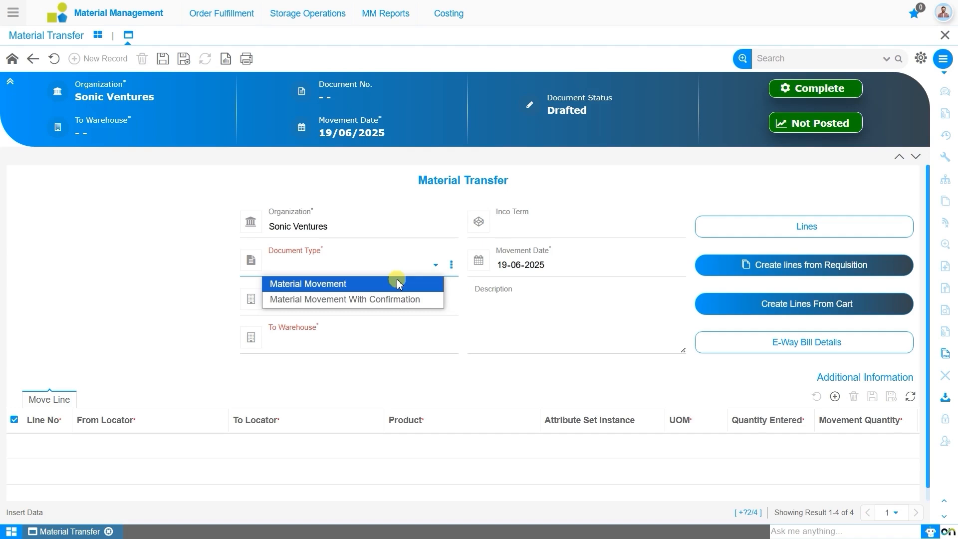
left_click(398, 284)
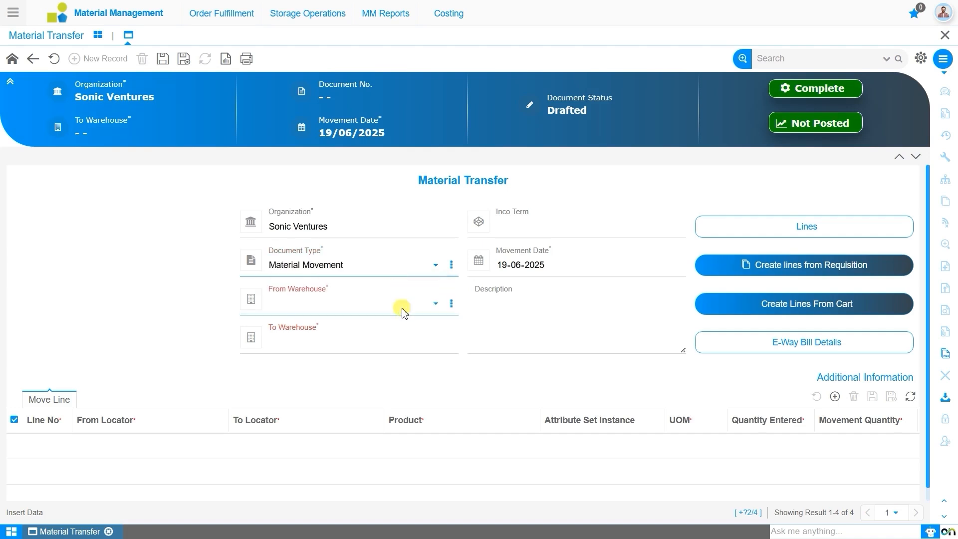
Set the transfer from Sonic Ventures Warehouse to Sonic Ventures Mohali Warehouse and save the record
left_click(403, 311)
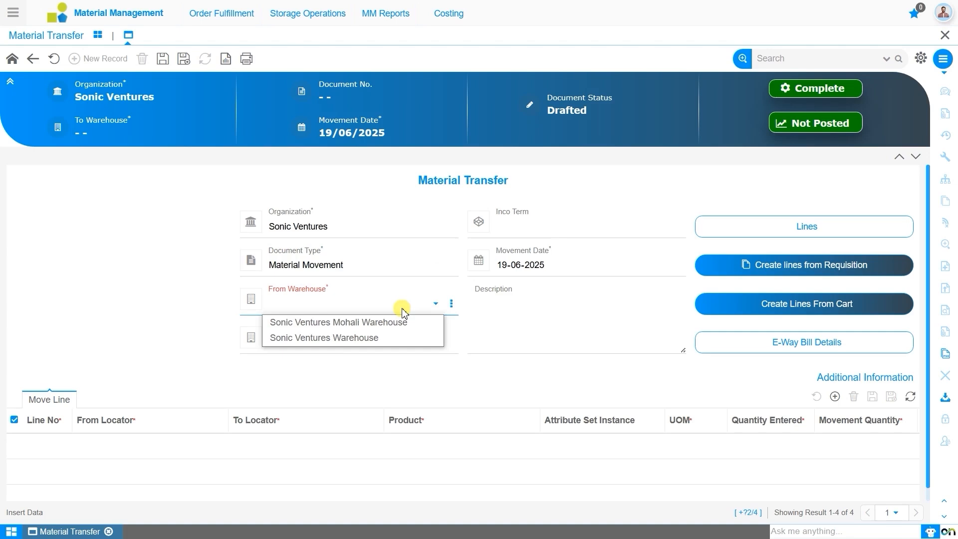
left_click(403, 338)
left_click(403, 339)
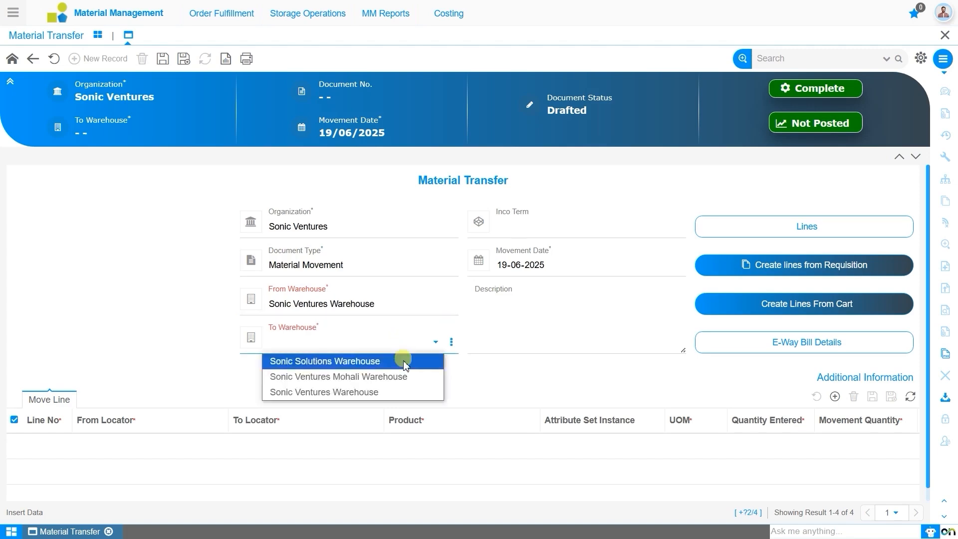
left_click(408, 377)
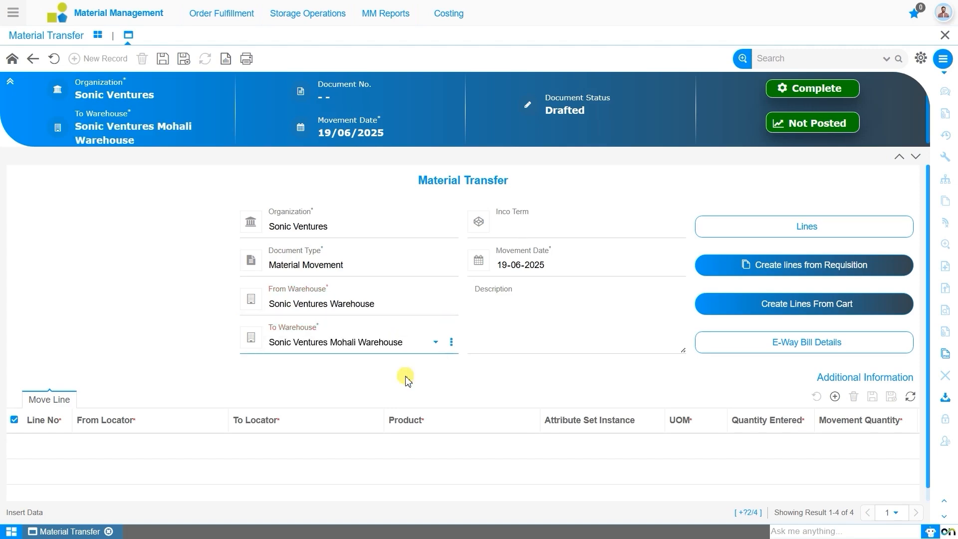
left_click(392, 345)
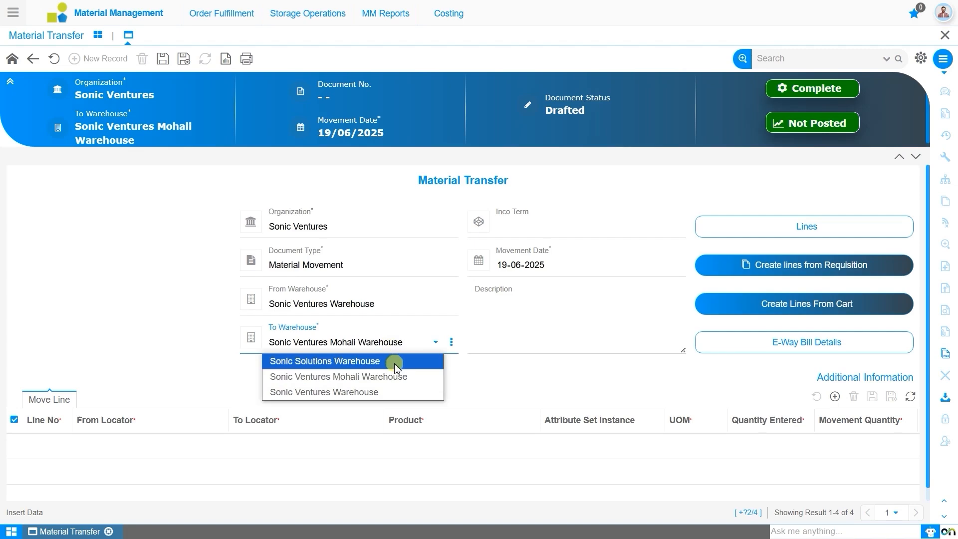
left_click(397, 377)
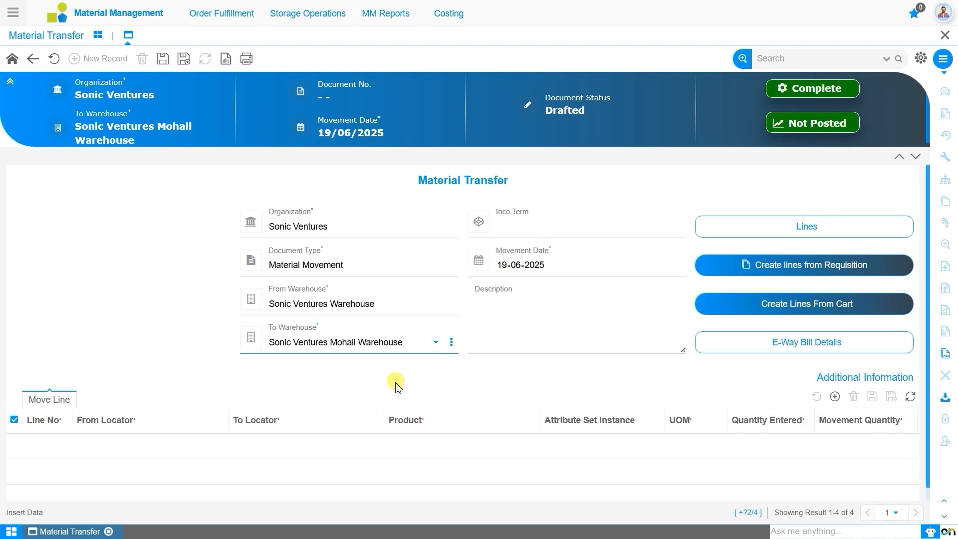
left_click(168, 60)
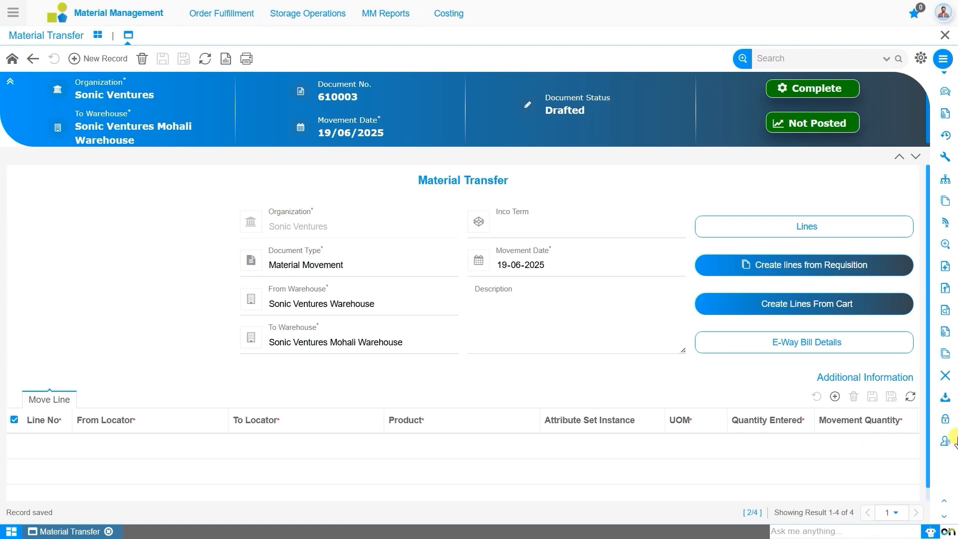
Review the ways to add move lines directly, from a requisition and from a cart, without keeping any line
left_click(836, 397)
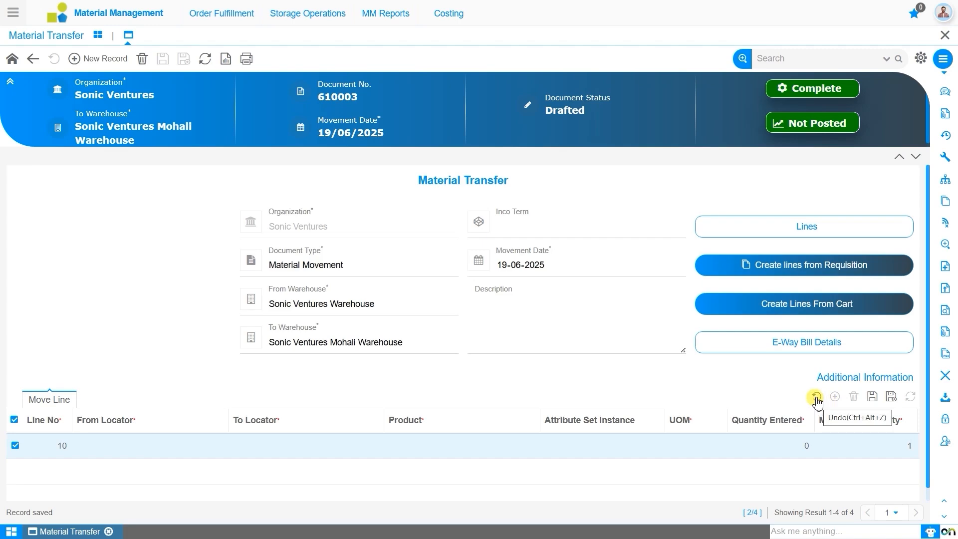
left_click(816, 398)
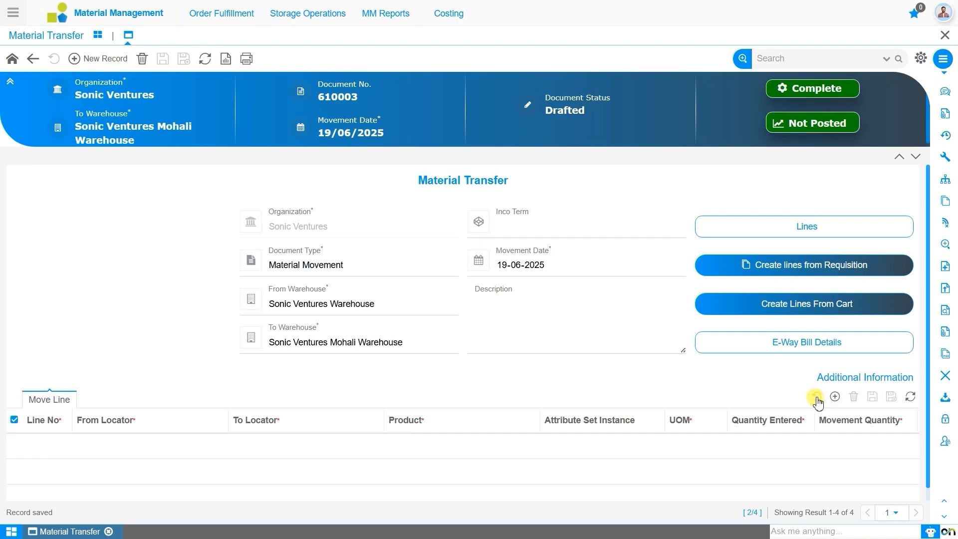
left_click(807, 275)
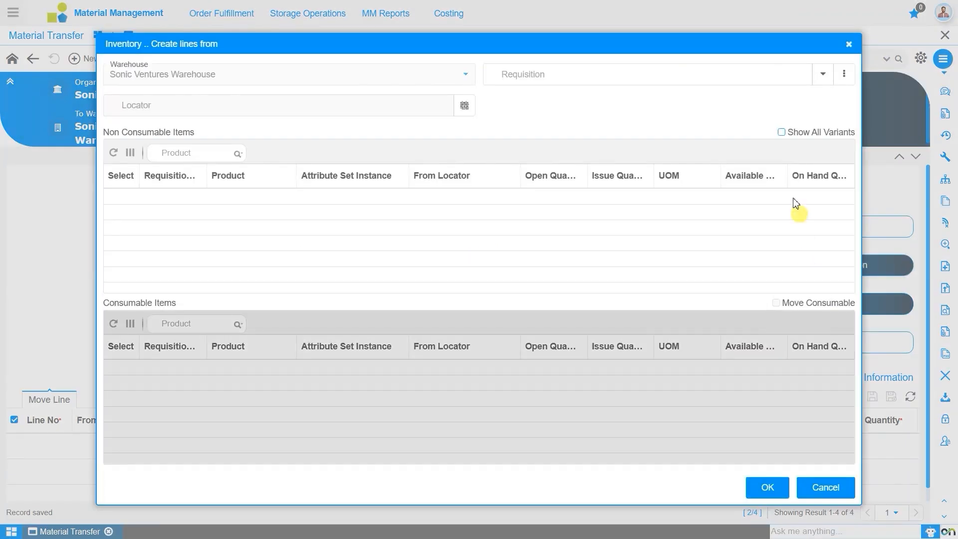
left_click(849, 46)
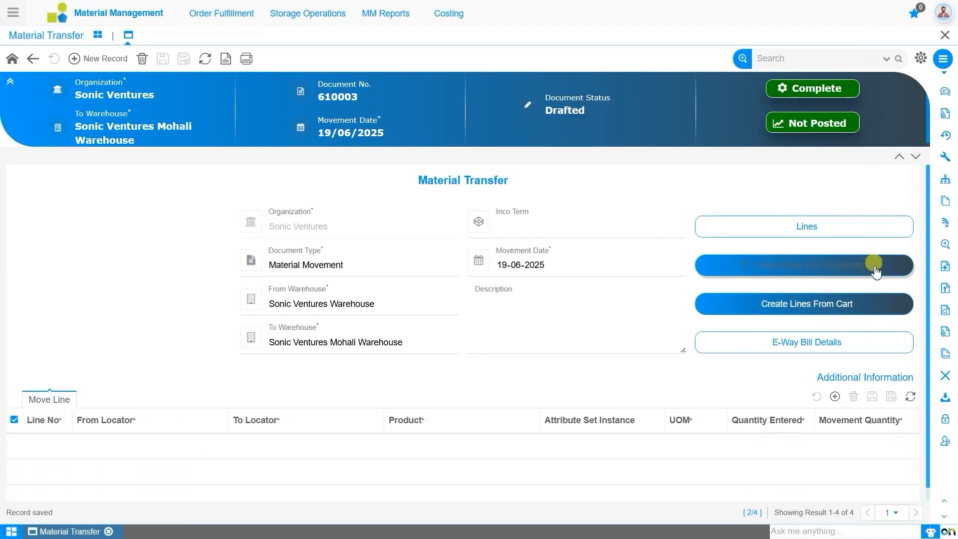
left_click(833, 314)
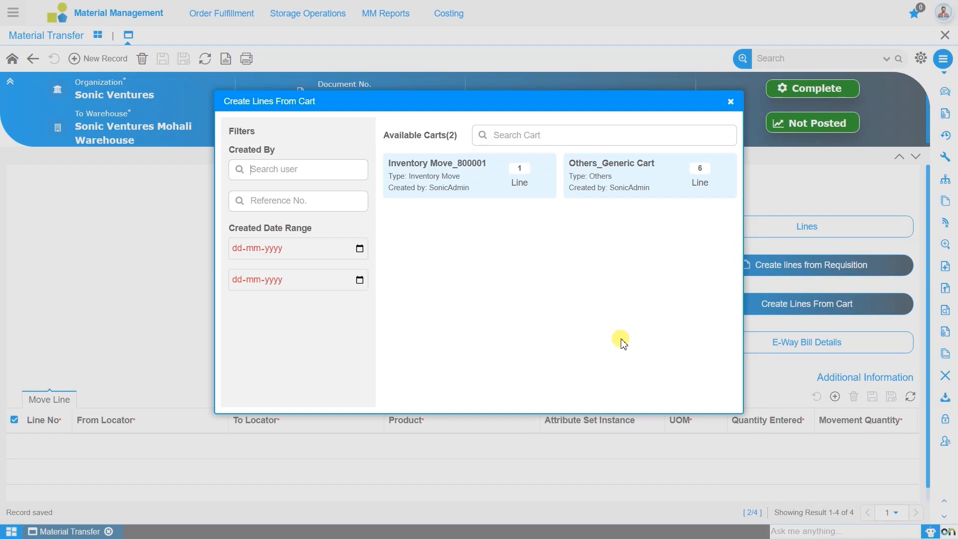
left_click(731, 102)
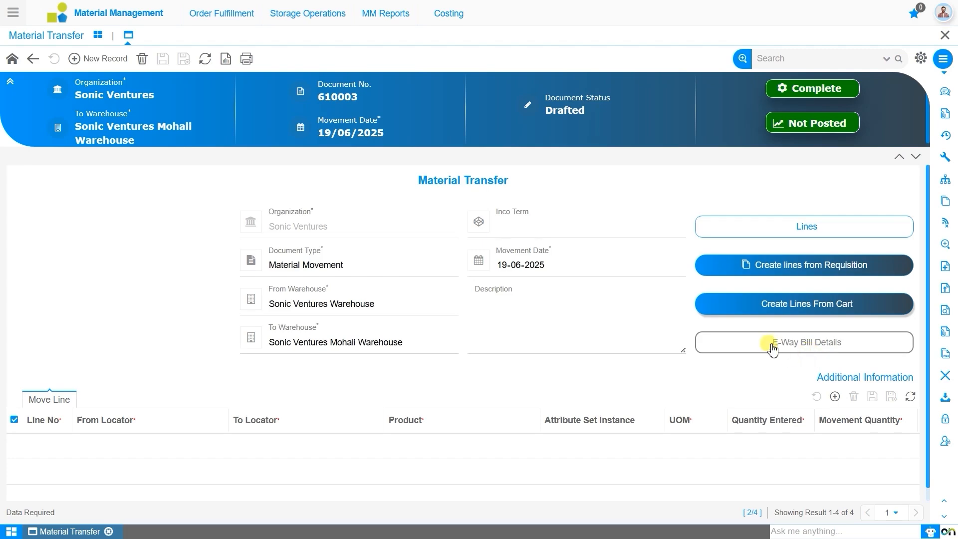
Start a new transfer line from the Sonic Ventures Warehouse locator to the Sonic Ventures Mohali Warehouse locator
left_click(807, 230)
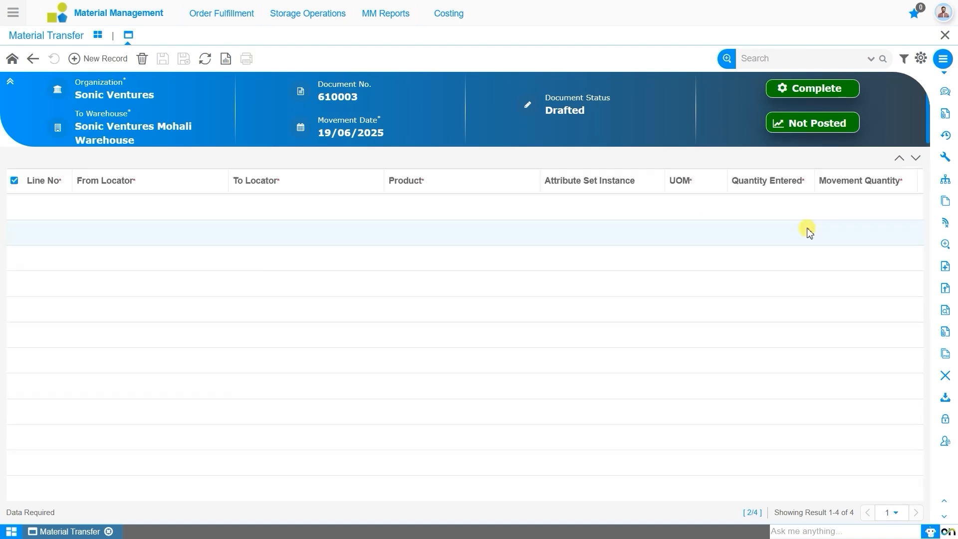
left_click(106, 62)
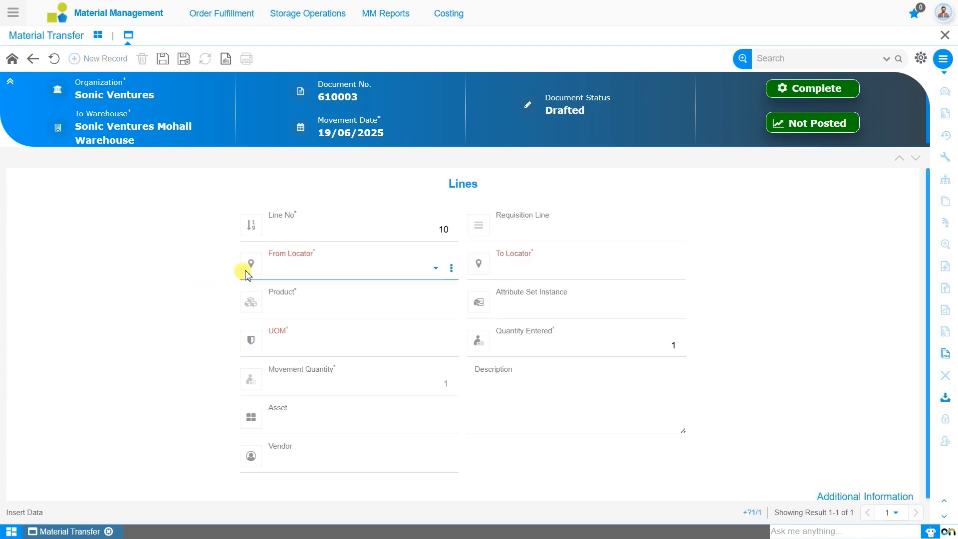
left_click(326, 276)
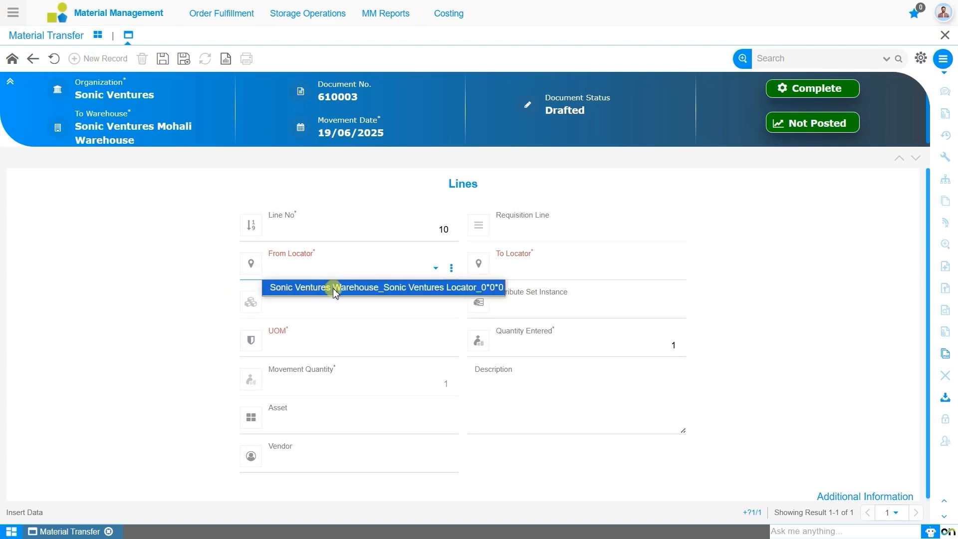
left_click(334, 289)
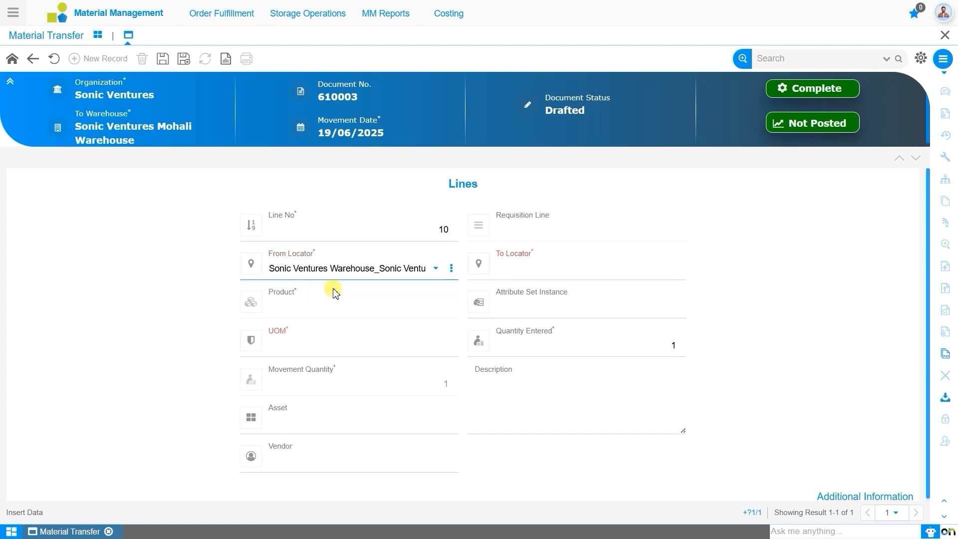
left_click(533, 274)
left_click(532, 283)
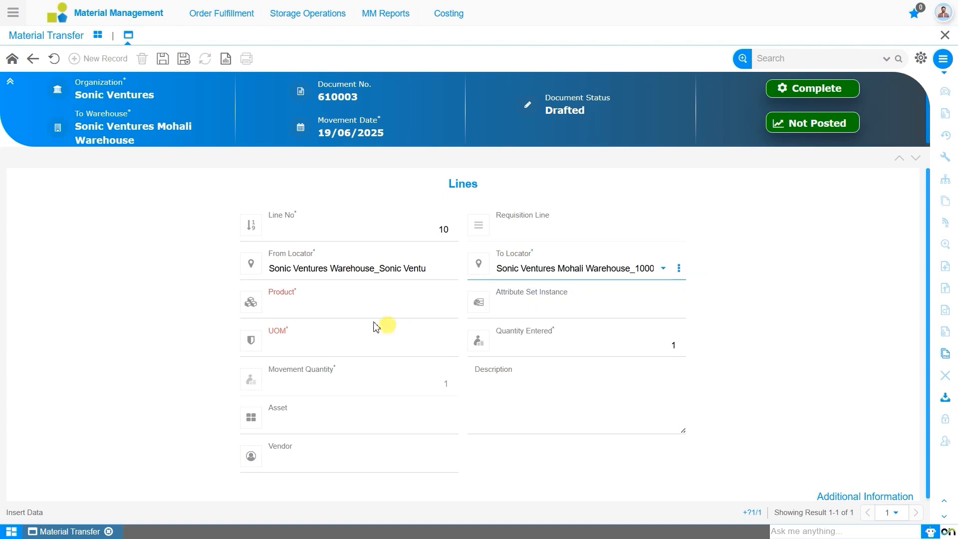
Set the transfer line's product to Redmi Note 10
left_click(351, 310)
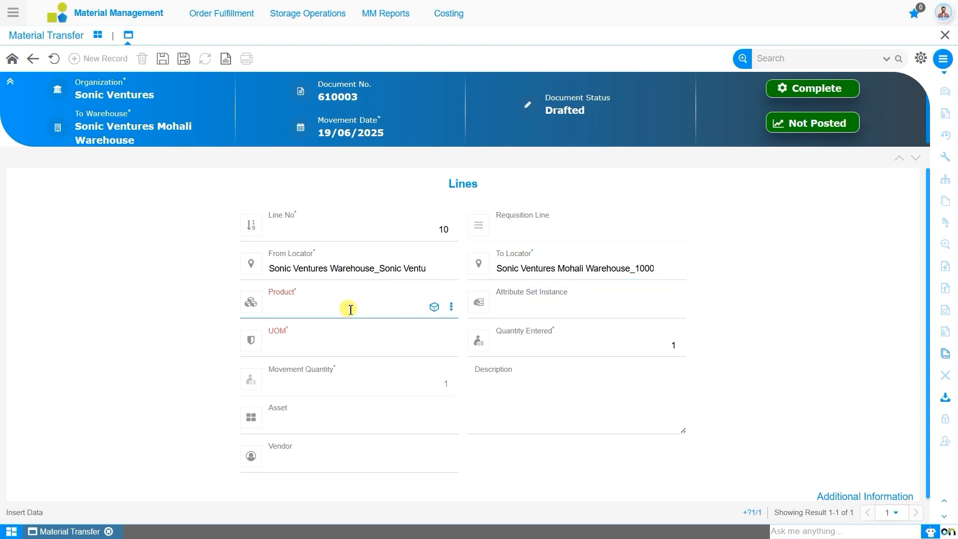
type("Red")
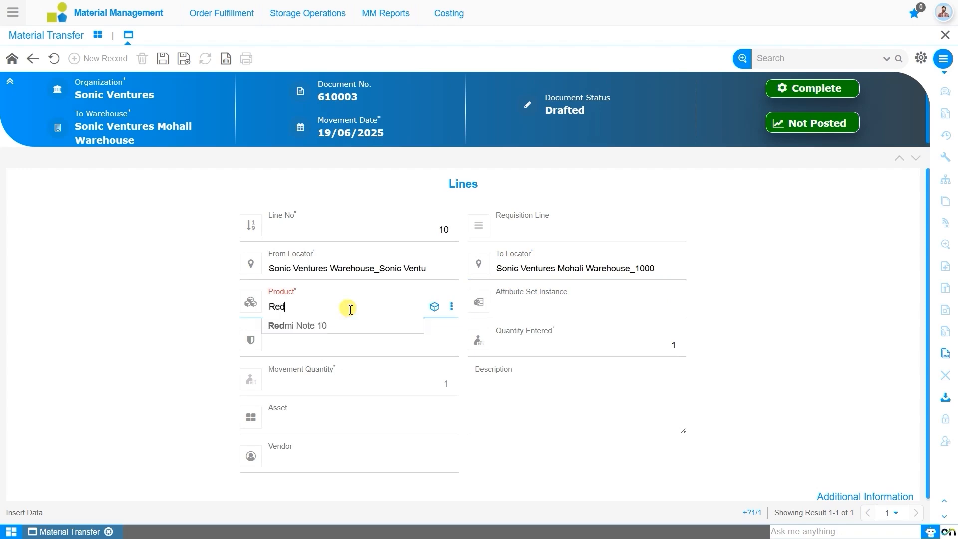
left_click(363, 332)
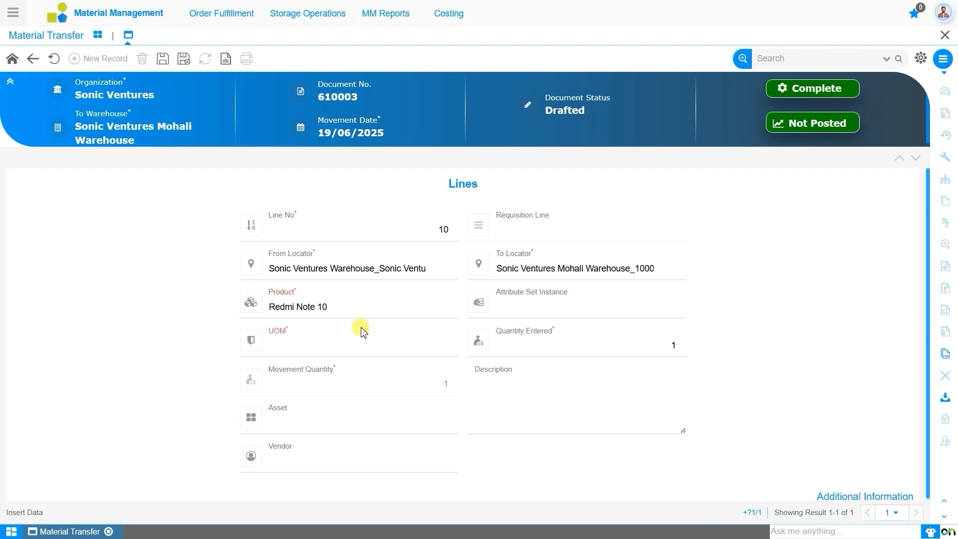
Assign the existing Red_128 GB record stocked at the Sonic Ventures locator as the transfer line's attribute set instance
left_click(679, 302)
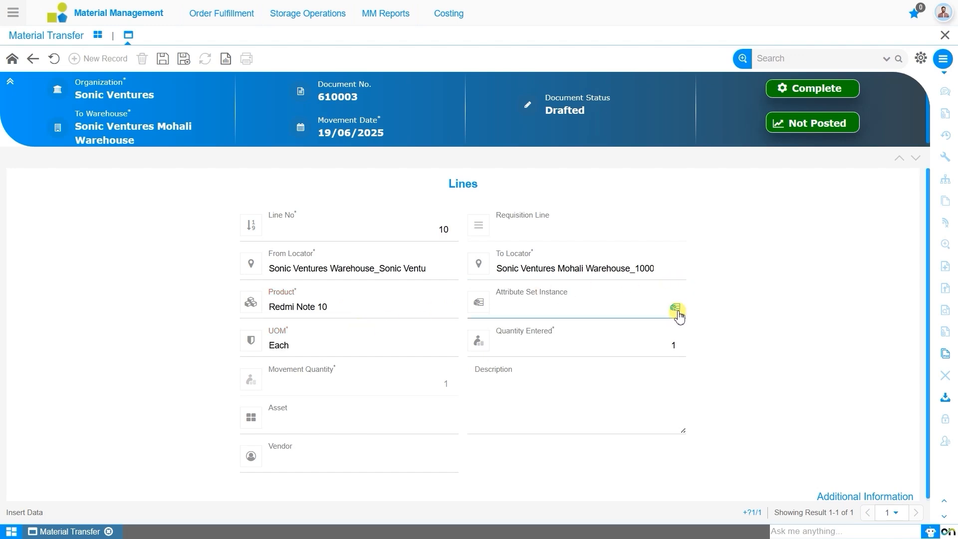
left_click(677, 309)
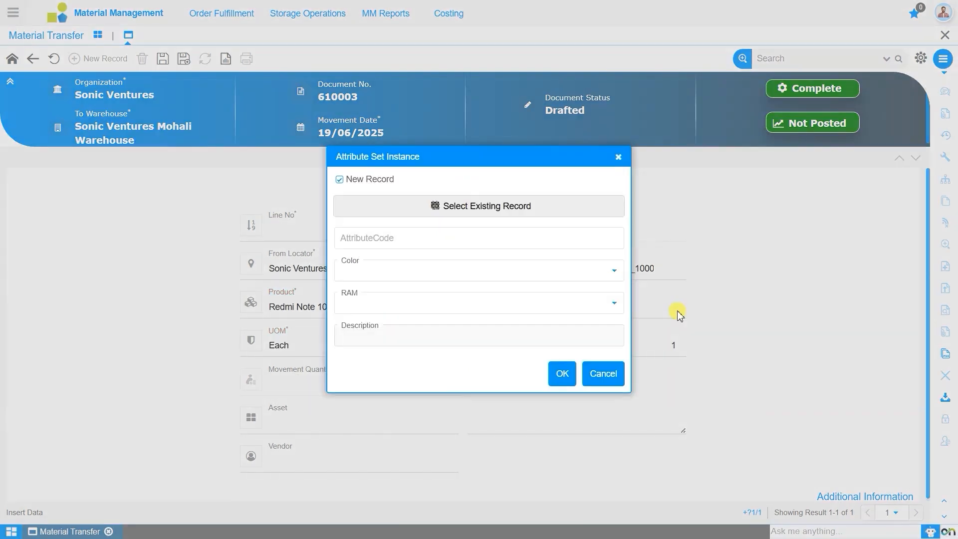
left_click(545, 278)
left_click(545, 277)
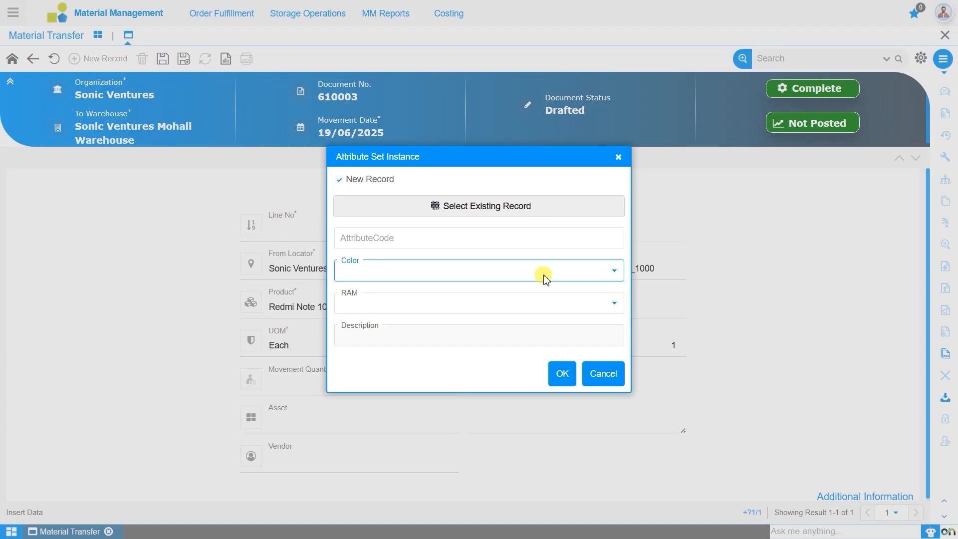
left_click(518, 209)
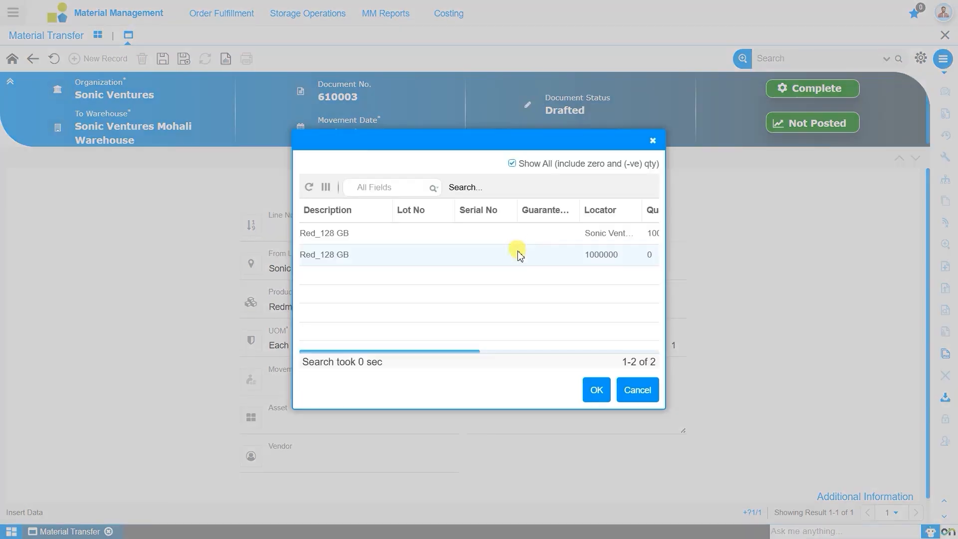
left_click(515, 239)
left_click(598, 391)
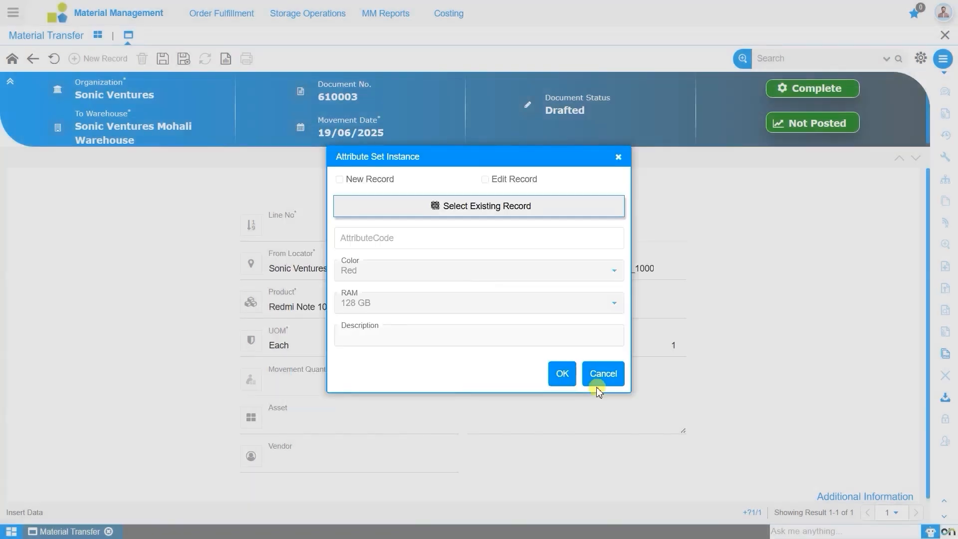
left_click(562, 375)
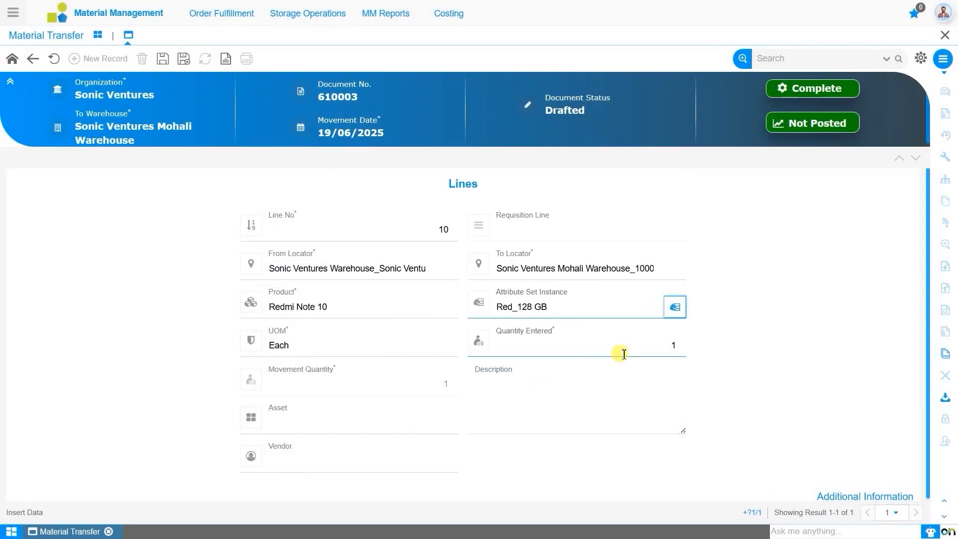
Set the transfer line's entered quantity to 5
left_click(662, 346)
type("5")
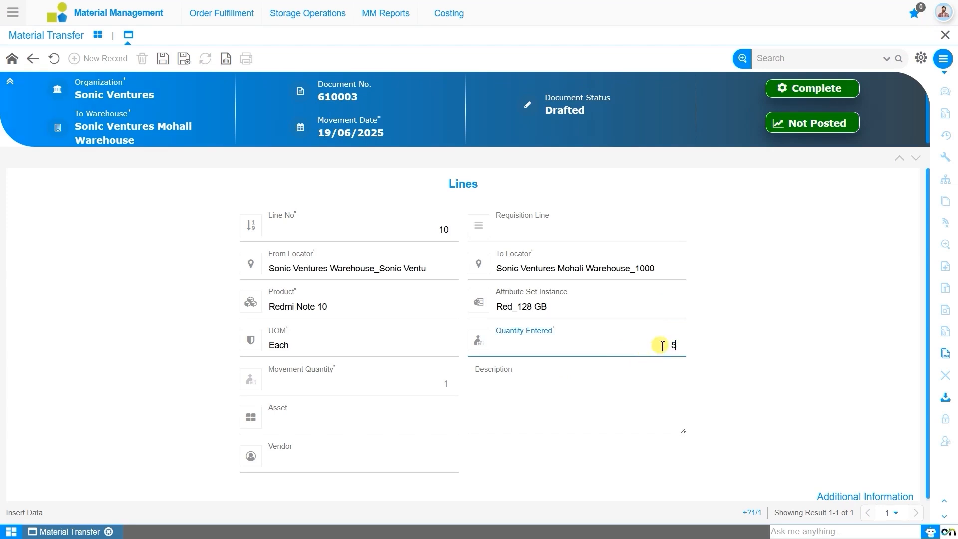
left_click(493, 375)
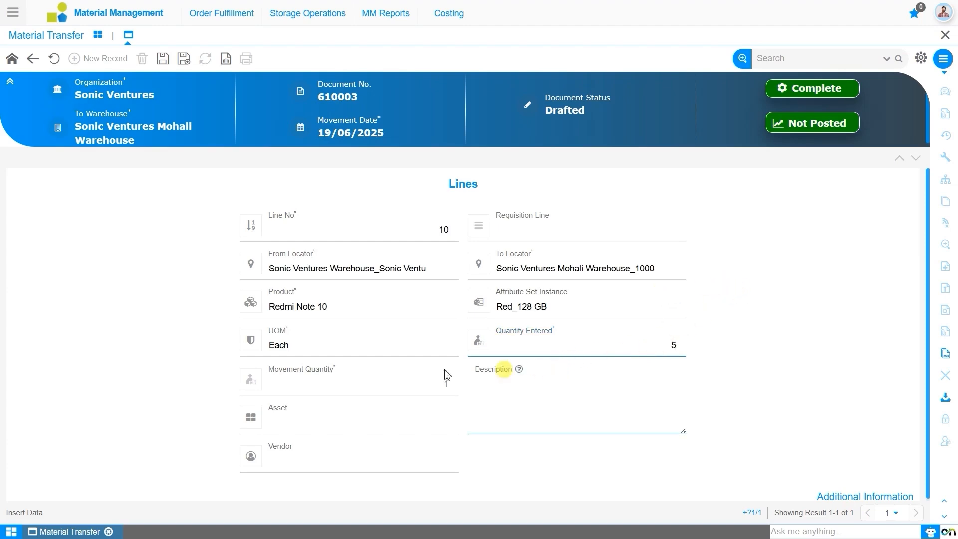
Examine the UOM conversion defined for Redmi Note 10 in its Product Master record and return to the Material Transfer line
left_click(377, 352)
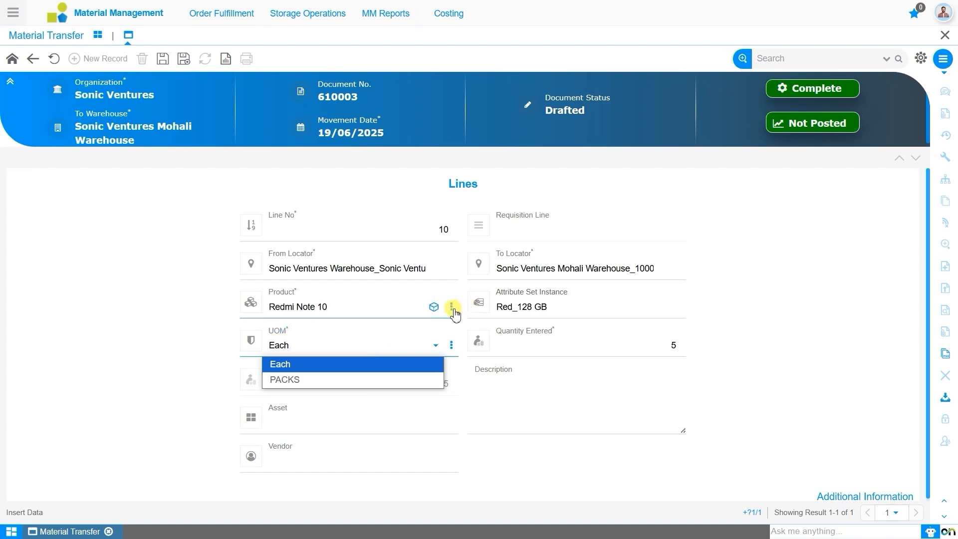
left_click(451, 306)
left_click(460, 334)
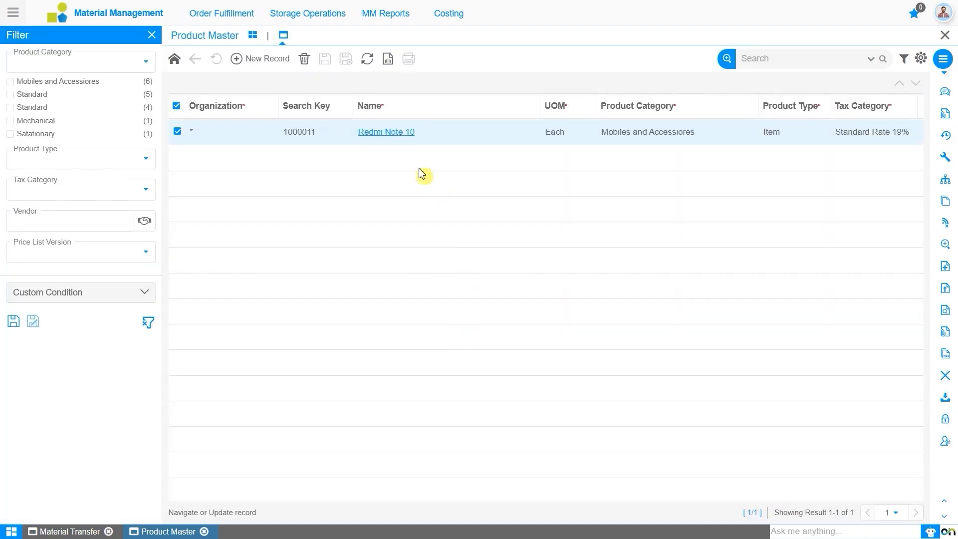
left_click(392, 134)
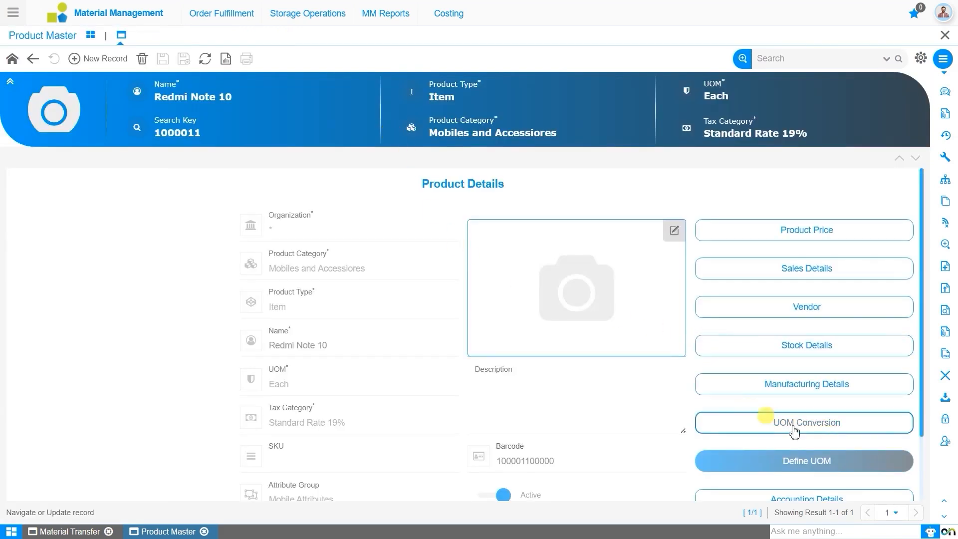
left_click(808, 423)
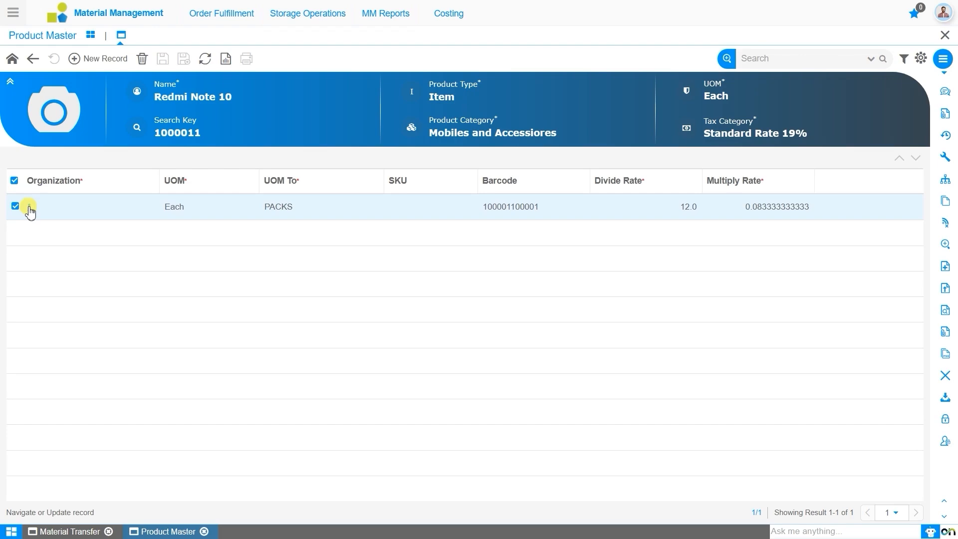
left_click(67, 532)
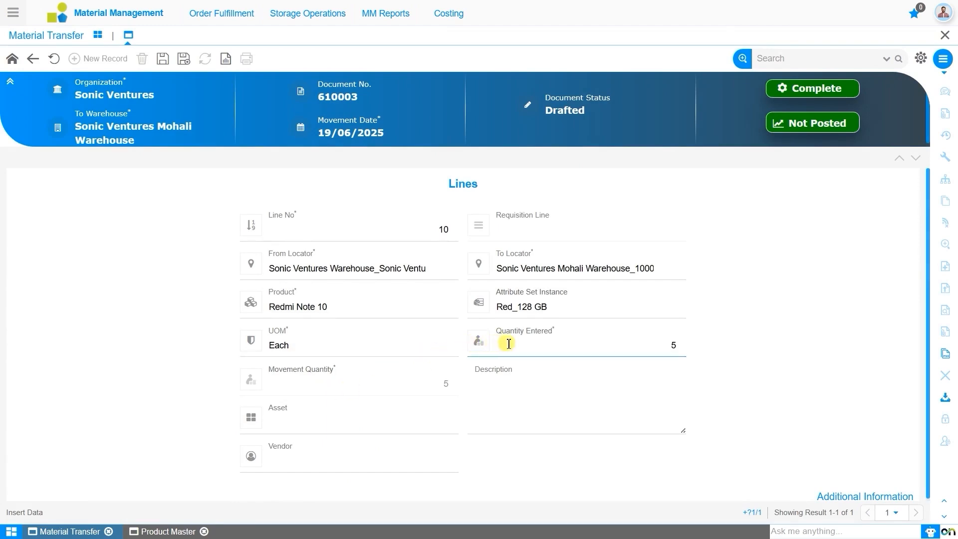
Try PACKS as the transfer line's unit of measure and set it back to Each
left_click(419, 344)
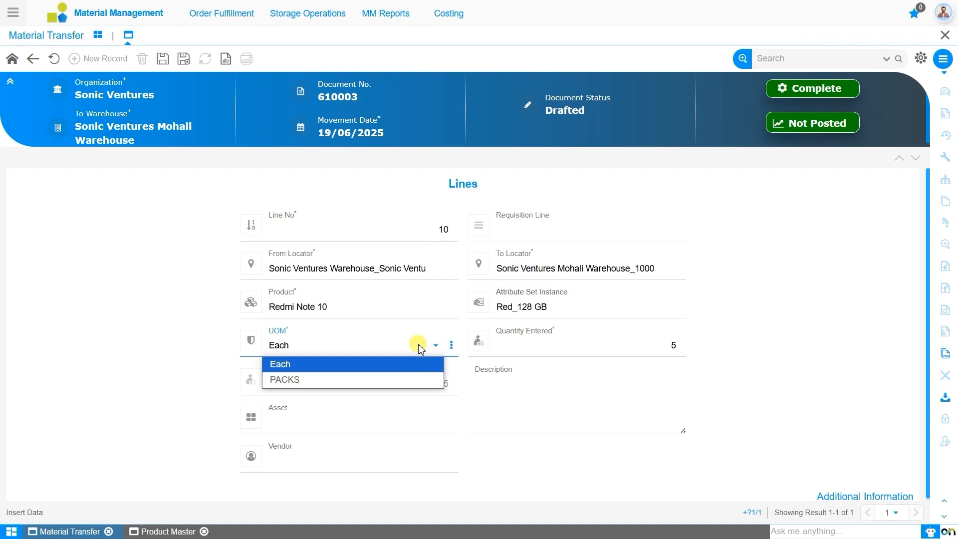
left_click(413, 379)
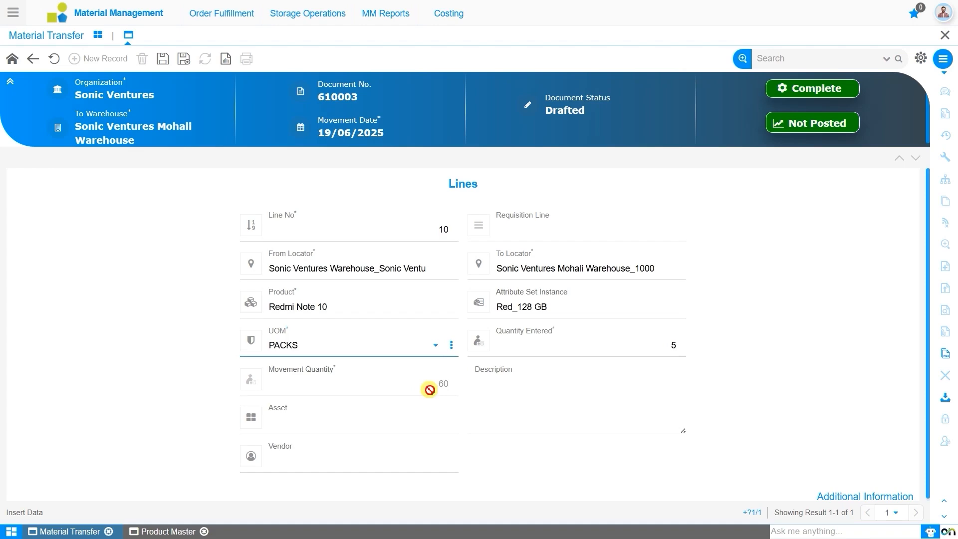
left_click(403, 351)
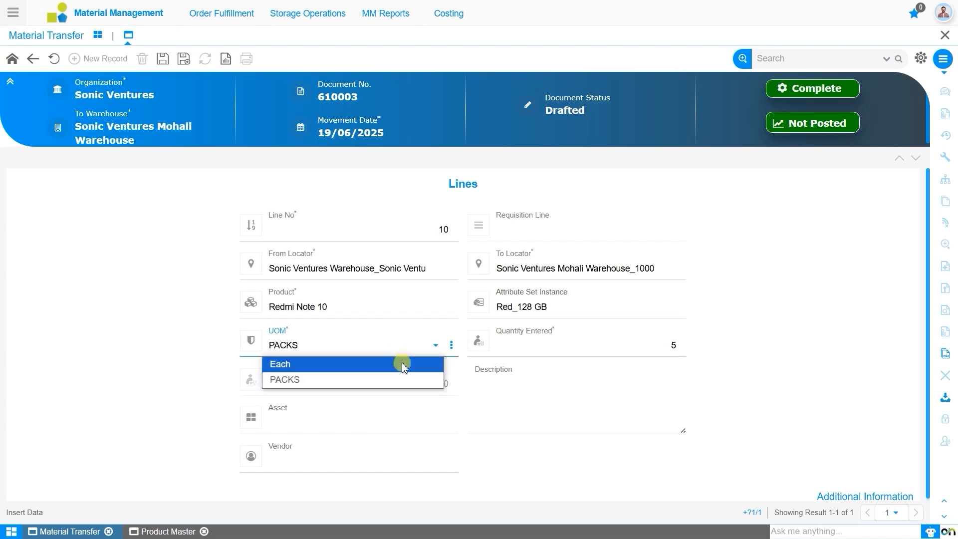
left_click(404, 365)
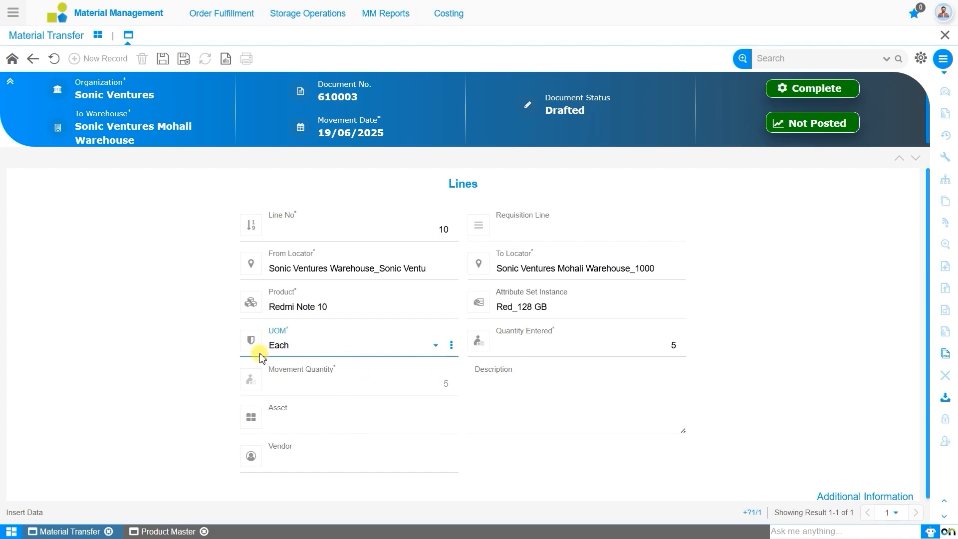
Save the transfer line, leaving its asset, vendor and description empty
left_click(517, 347)
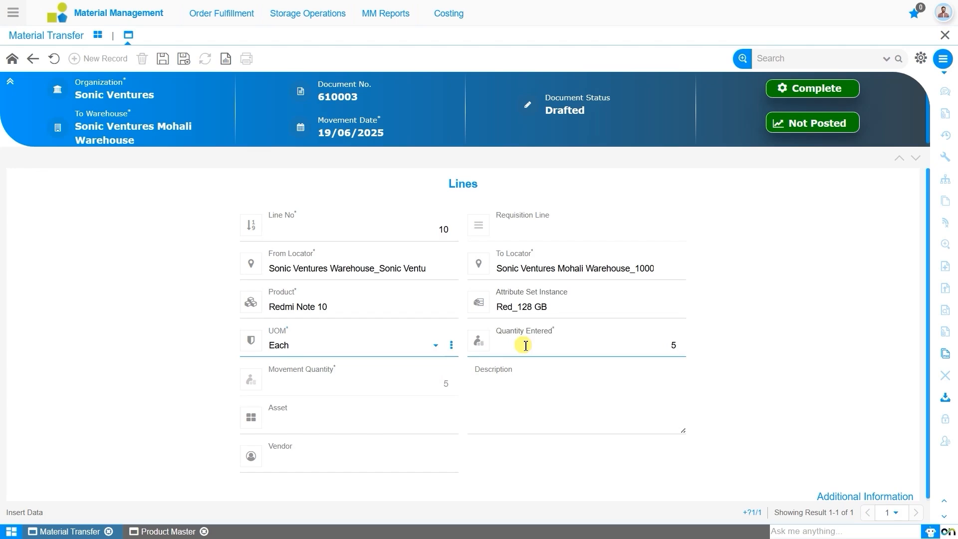
left_click(435, 422)
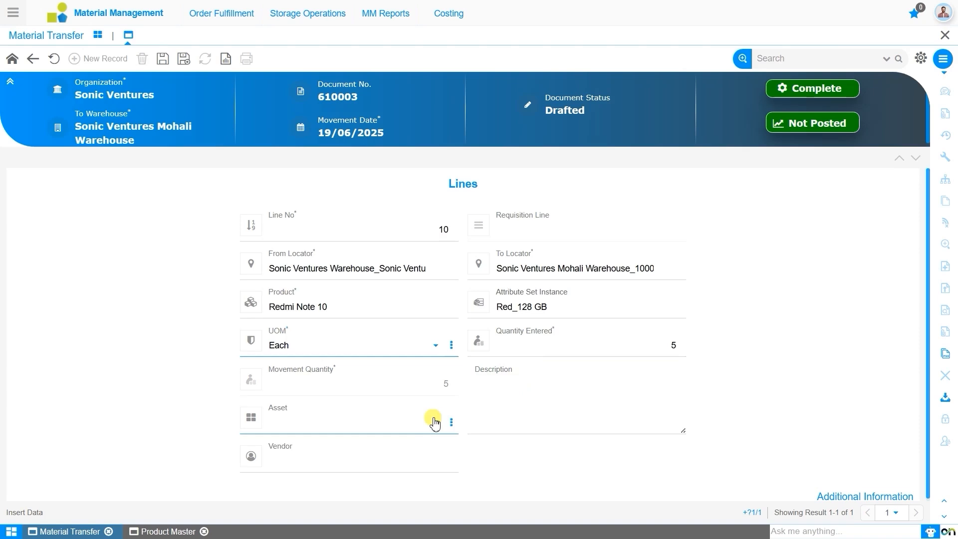
left_click(545, 384)
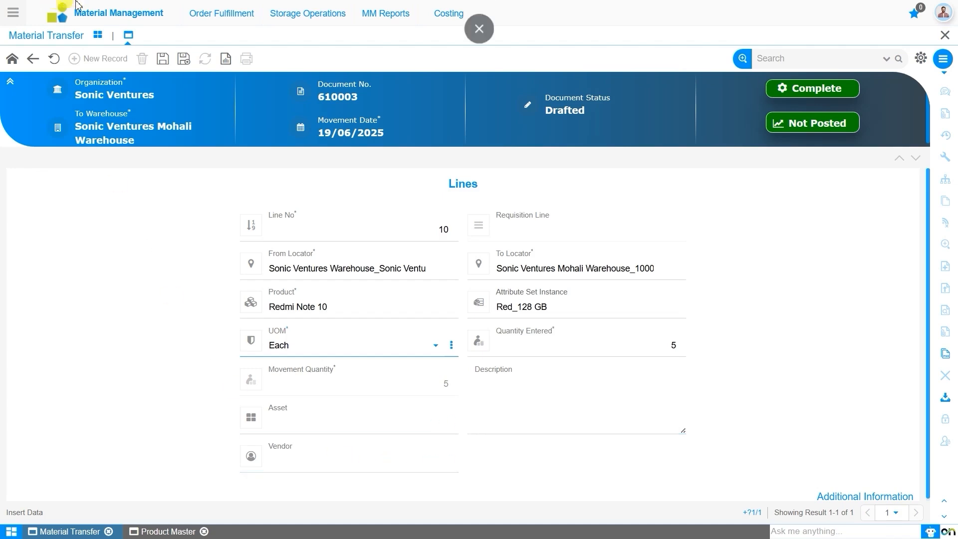
left_click(163, 59)
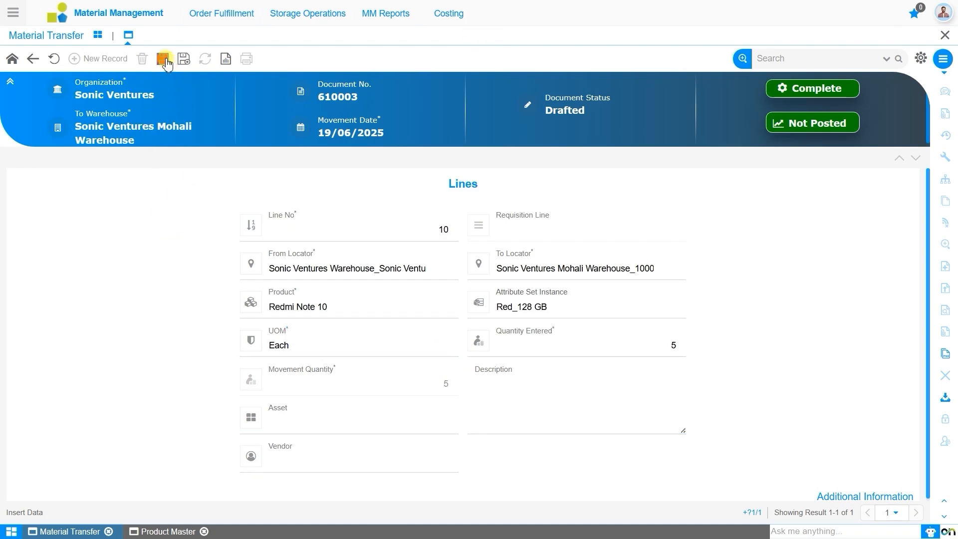
Return to the material transfer's header record and process the document with the Complete action
left_click(13, 61)
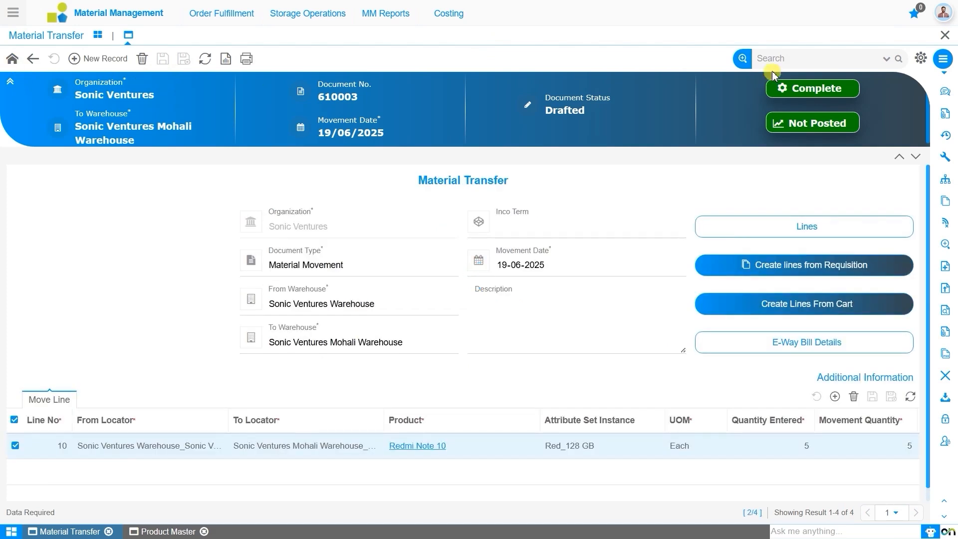
left_click(828, 95)
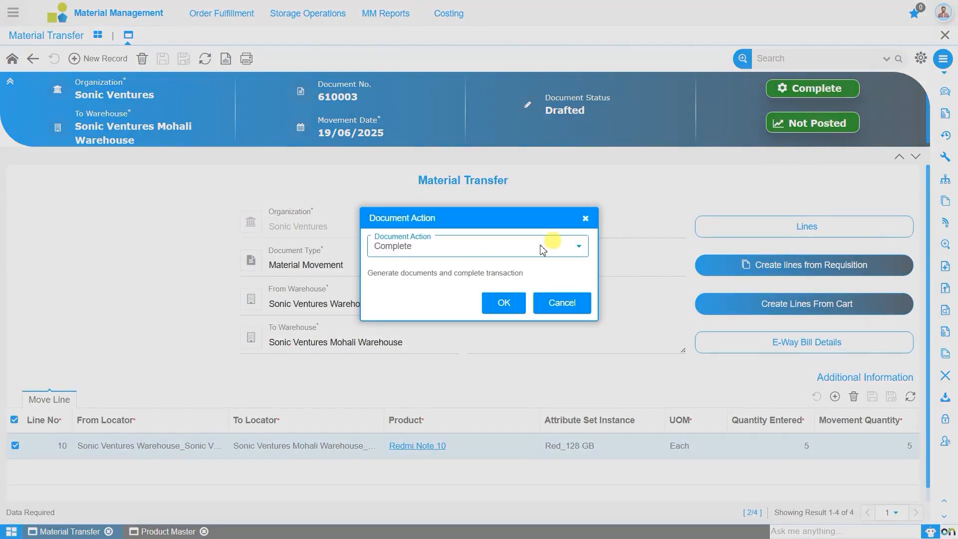
left_click(505, 302)
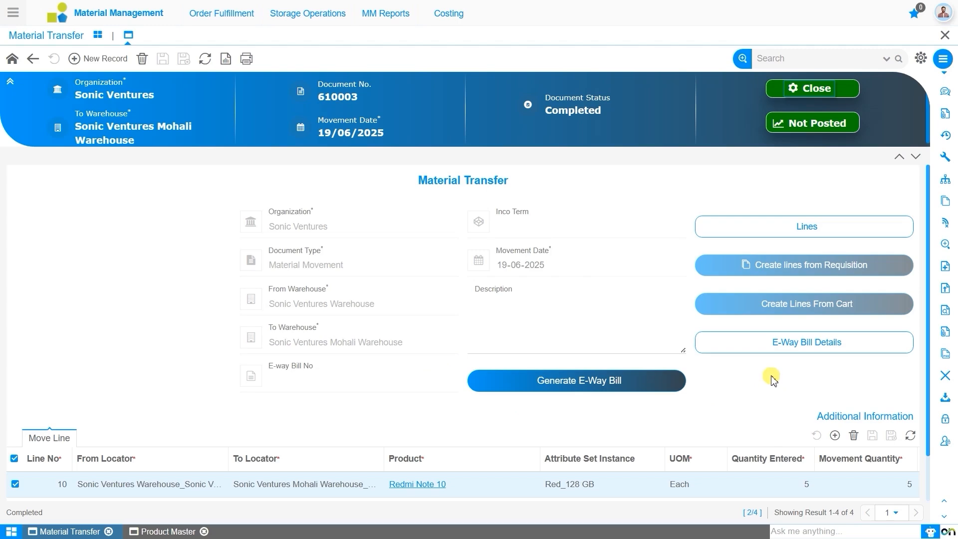
left_click(588, 331)
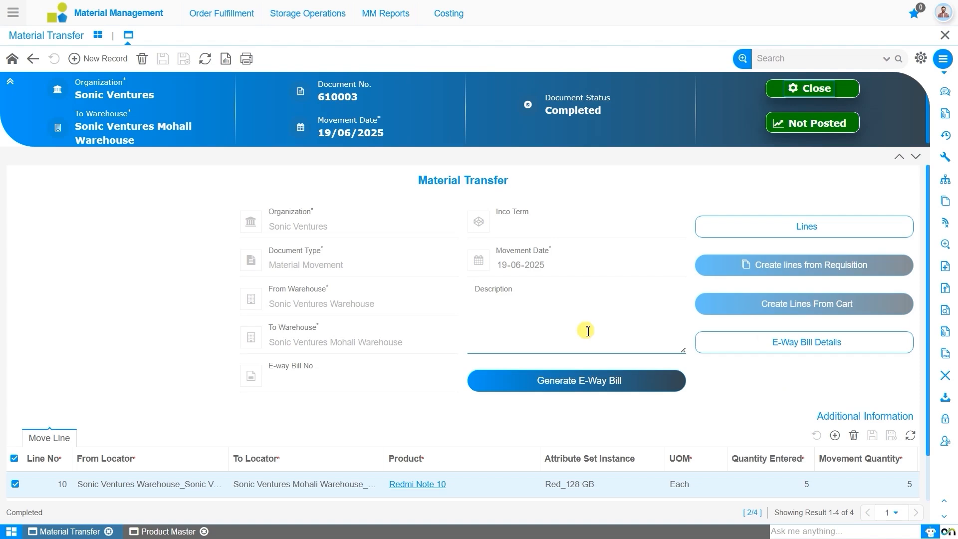